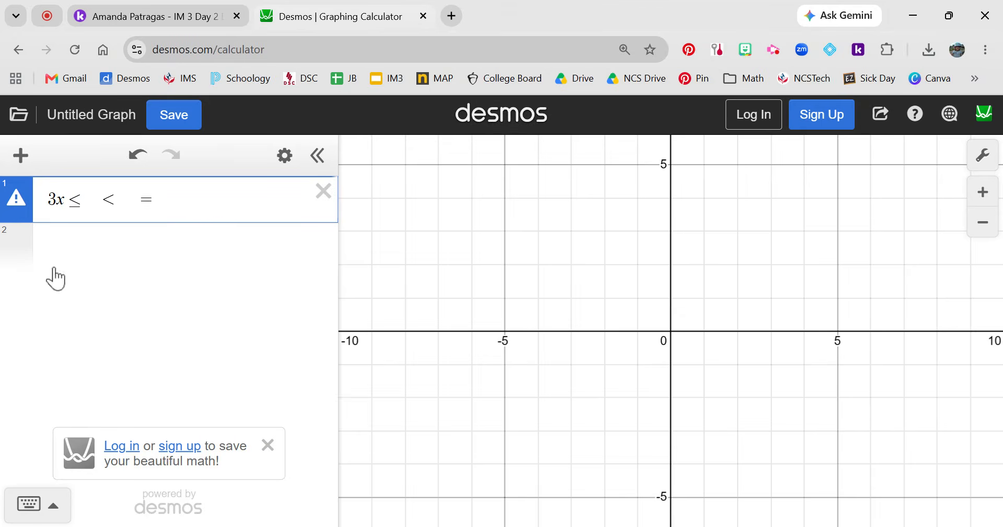
Clear the stray symbols after 3x ≤ and complete the inequality as 3x ≤ y − 5.
key(BackSpace)
key(BackSpace)
key(BackSpace)
key(BackSpace)
key(BackSpace)
key(BackSpace)
key(BackSpace)
key(BackSpace)
text(y-)
text(5)
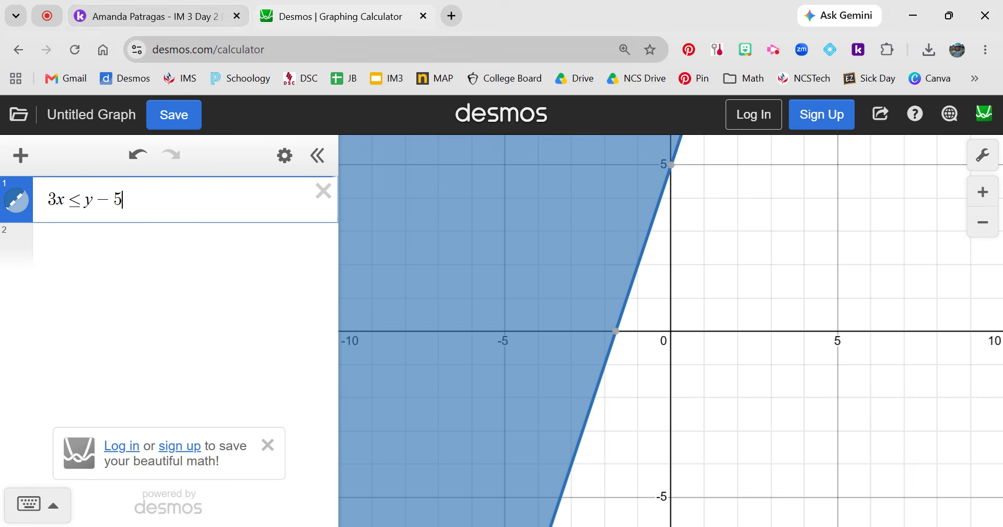
In the Kami worksheet, handwrite "< =" and "solid b/c =" beside the first two Linear Inequality questions.
click(125, 21)
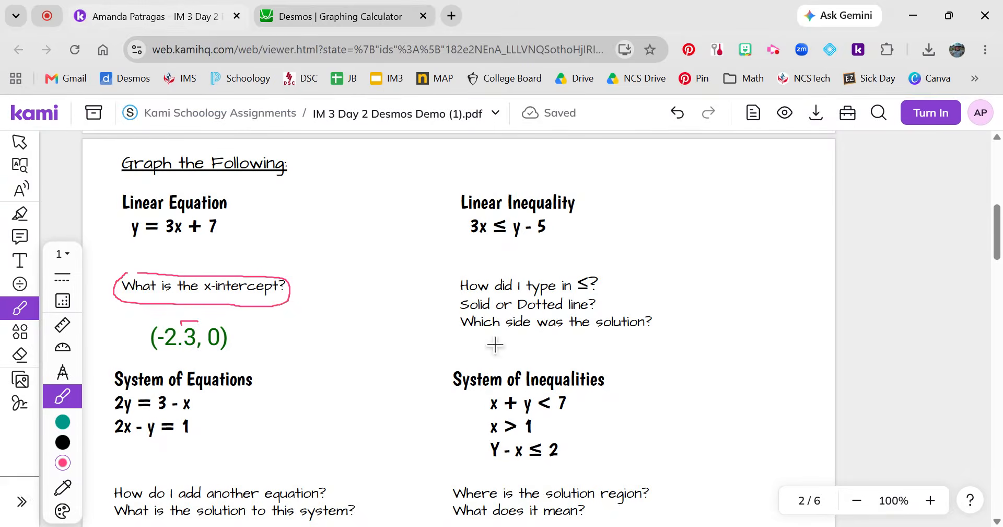
click(332, 15)
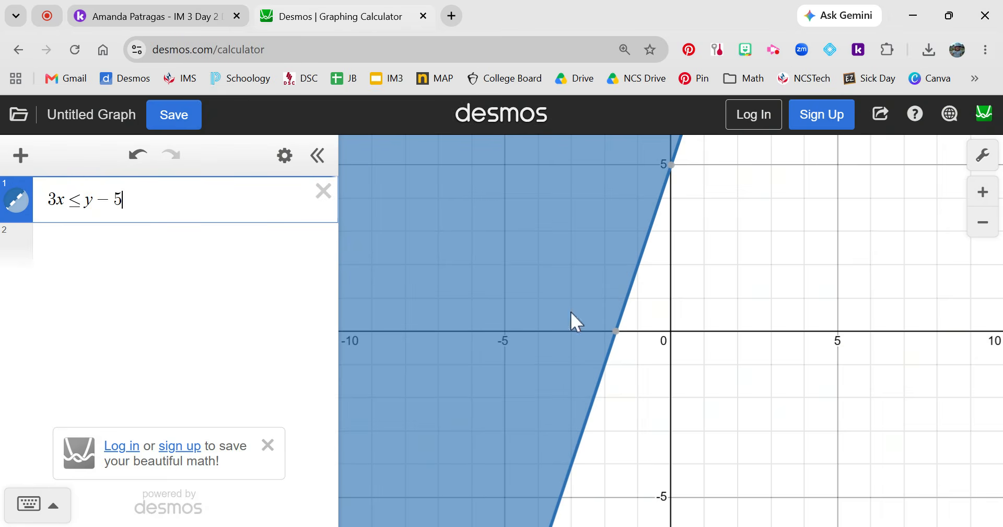
click(195, 17)
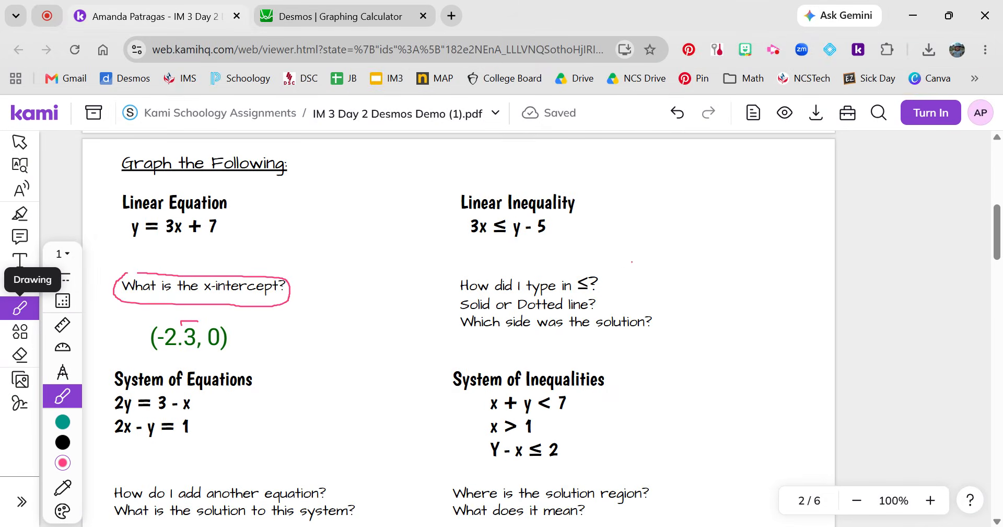
mouse_move(631, 262)
mouse_down()
mouse_move(631, 286)
mouse_move(664, 267)
mouse_move(669, 277)
mouse_up()
mouse_move(620, 295)
mouse_down()
mouse_move(606, 312)
mouse_move(639, 298)
mouse_move(645, 312)
mouse_up()
drag(651, 302, 669, 310)
drag(688, 285, 690, 307)
mouse_move(707, 281)
mouse_down()
mouse_move(707, 309)
mouse_move(757, 293)
mouse_move(759, 302)
mouse_up()
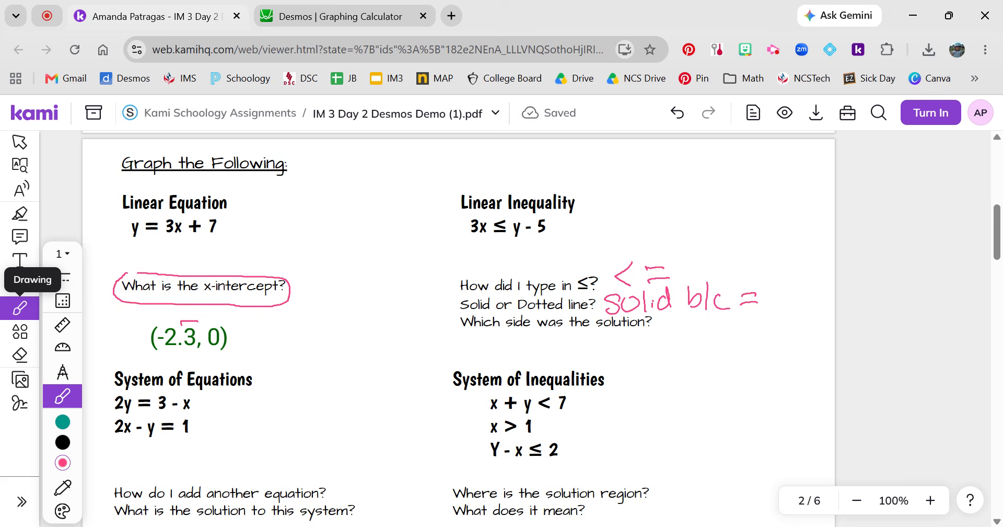
Handwrite "Shaded" below the question about which side was the solution.
drag(625, 337, 606, 359)
mouse_move(627, 336)
mouse_down()
mouse_move(640, 361)
mouse_move(715, 359)
mouse_up()
drag(723, 330, 726, 359)
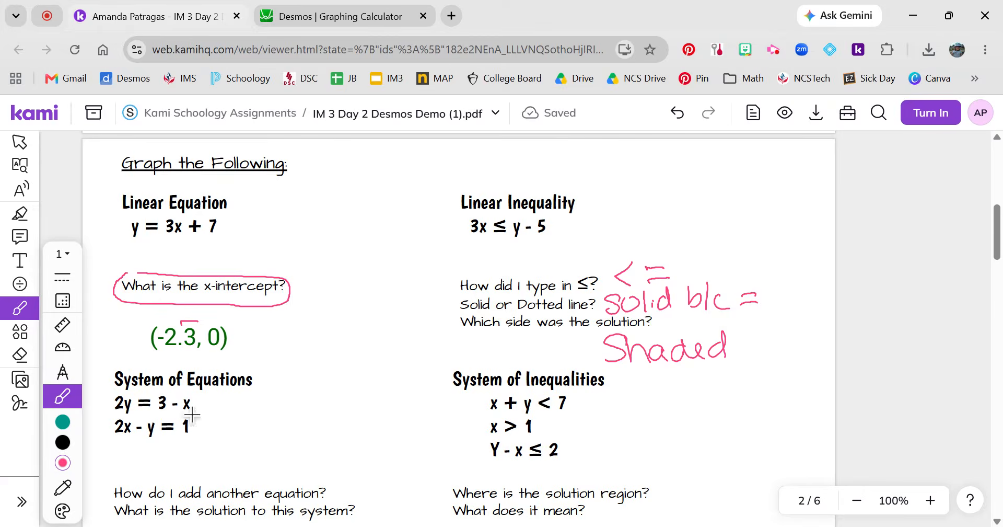
In Desmos, replace the inequality with the equations 2y = 3 − x and 2x − y = 1, and show their intersection's coordinates.
click(375, 20)
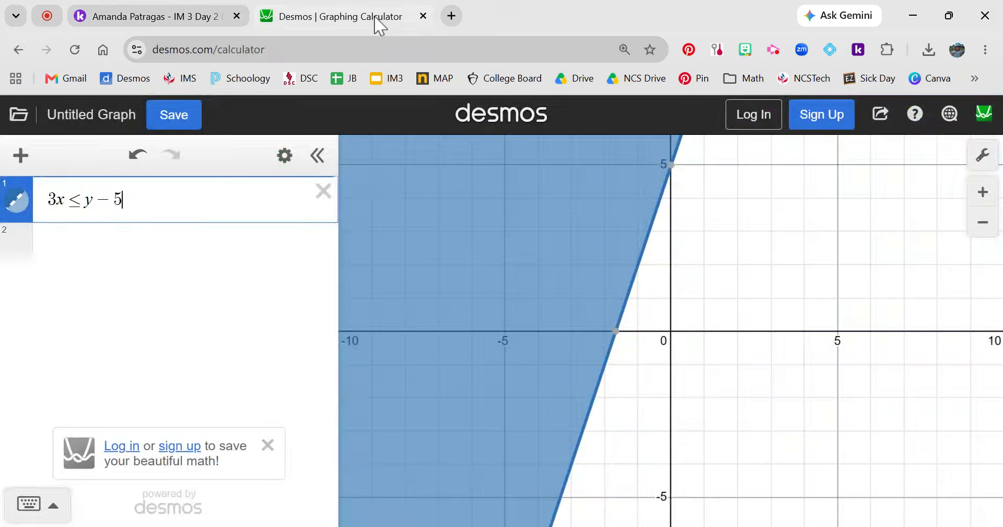
click(320, 193)
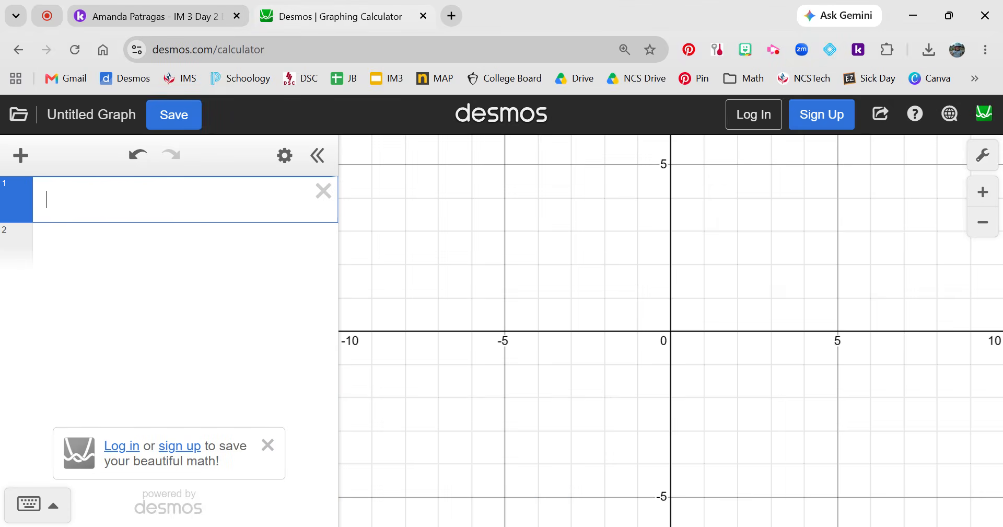
text(2y=3)
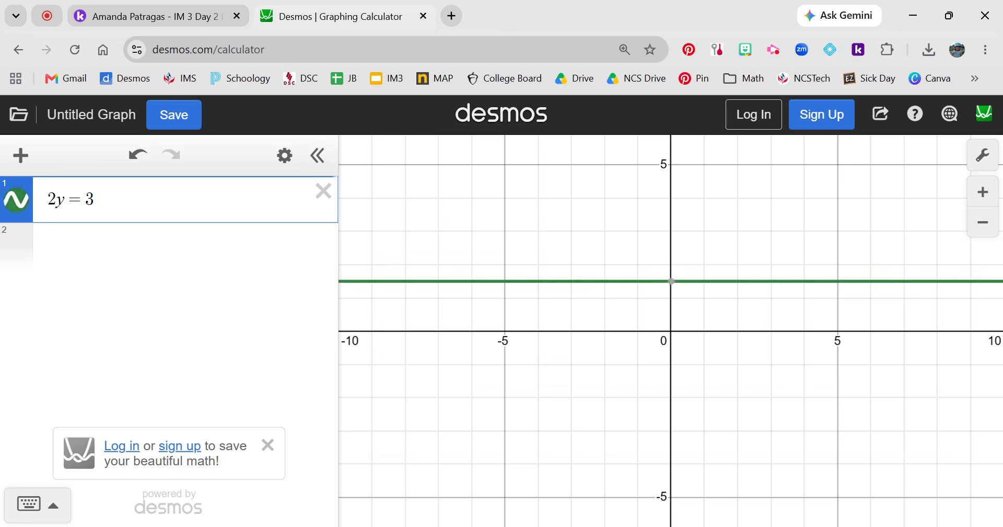
text(-x)
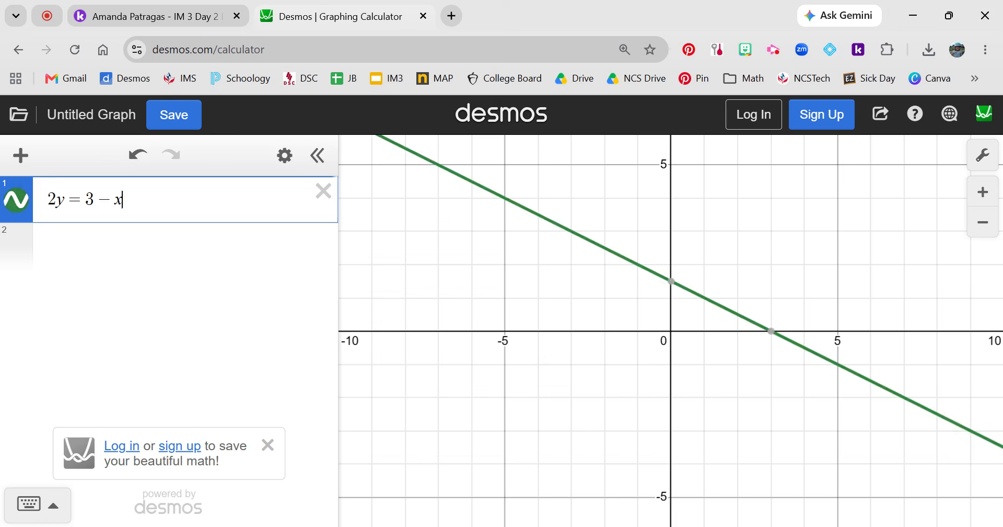
key(Return)
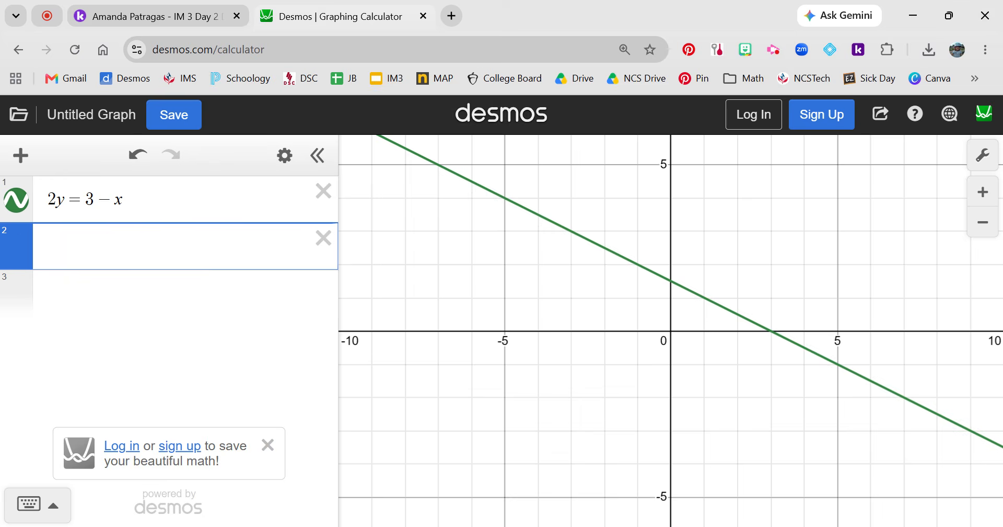
text(2x-y=1)
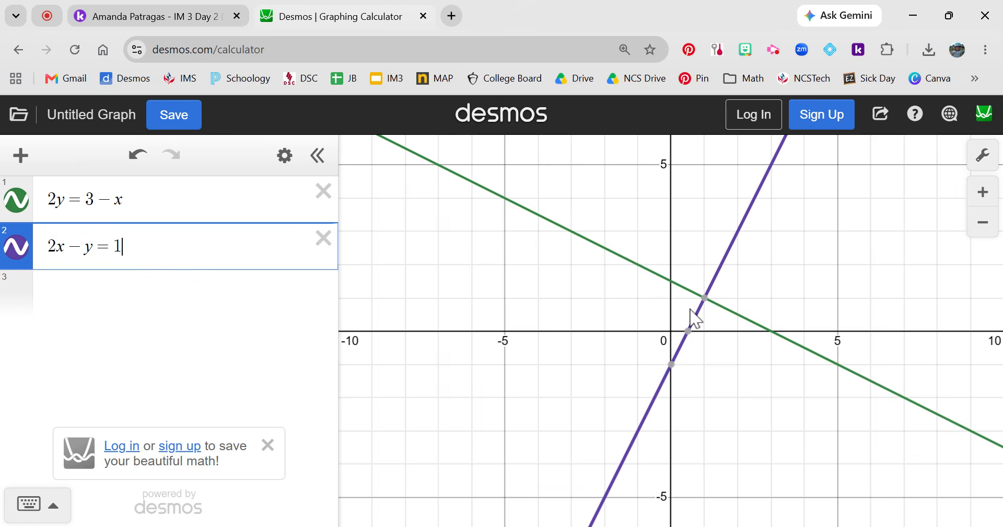
click(704, 299)
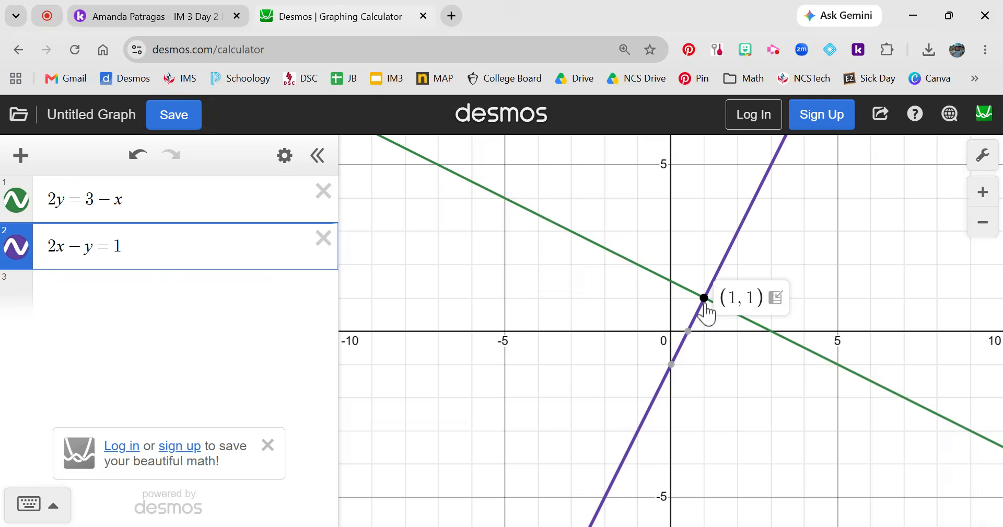
In the Kami worksheet, handwrite "Enter" and "(1,1)" beside the System of Equations questions.
click(121, 21)
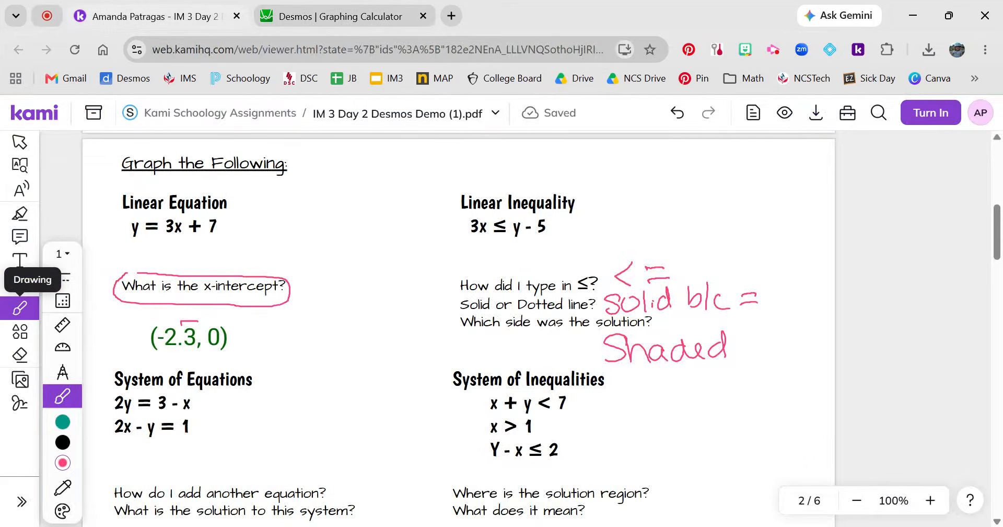
mouse_move(327, 465)
mouse_down()
mouse_move(340, 485)
mouse_move(336, 458)
mouse_up()
drag(334, 473, 361, 465)
mouse_move(359, 449)
mouse_down()
mouse_move(356, 471)
mouse_move(385, 439)
mouse_up()
mouse_move(364, 482)
mouse_down()
mouse_move(360, 500)
mouse_move(373, 510)
mouse_up()
mouse_move(374, 489)
mouse_down()
mouse_move(379, 505)
mouse_move(402, 499)
mouse_up()
drag(399, 465, 406, 500)
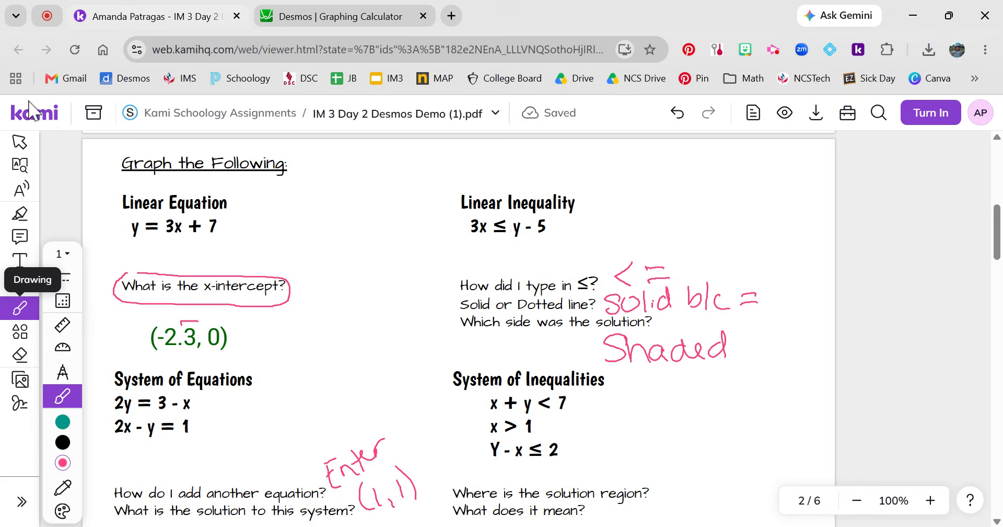
In Desmos, replace both equations with the inequalities x + y < 7, x > 1 and y − x ≤ 2.
click(337, 13)
click(293, 240)
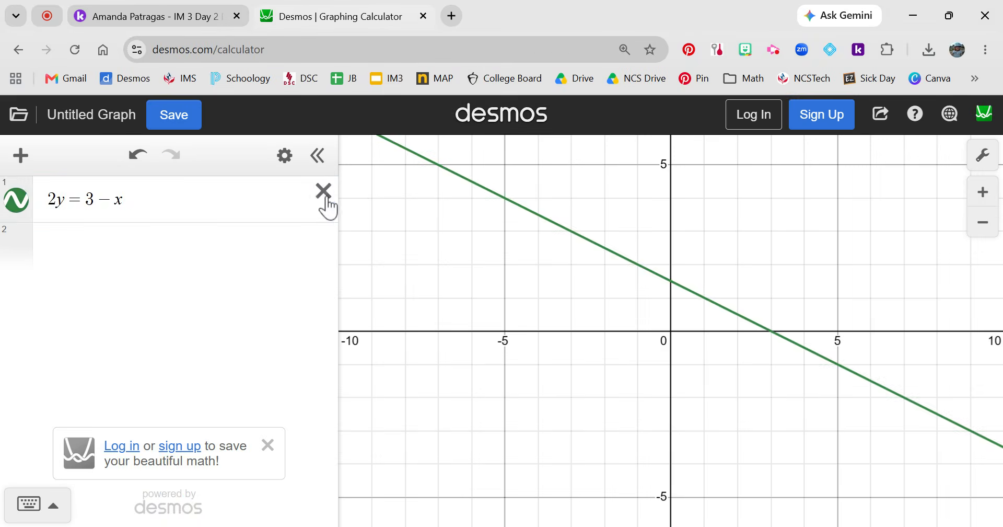
click(323, 192)
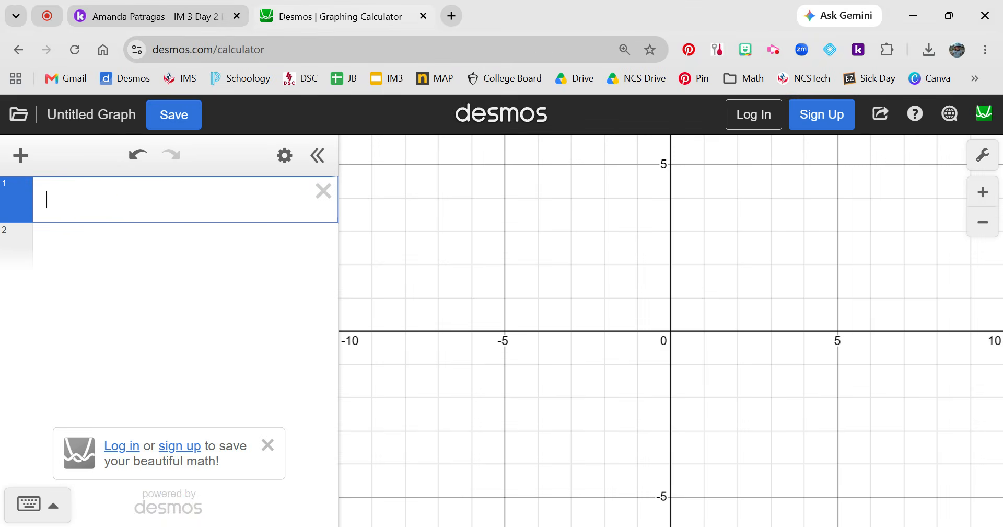
text(x+y<7)
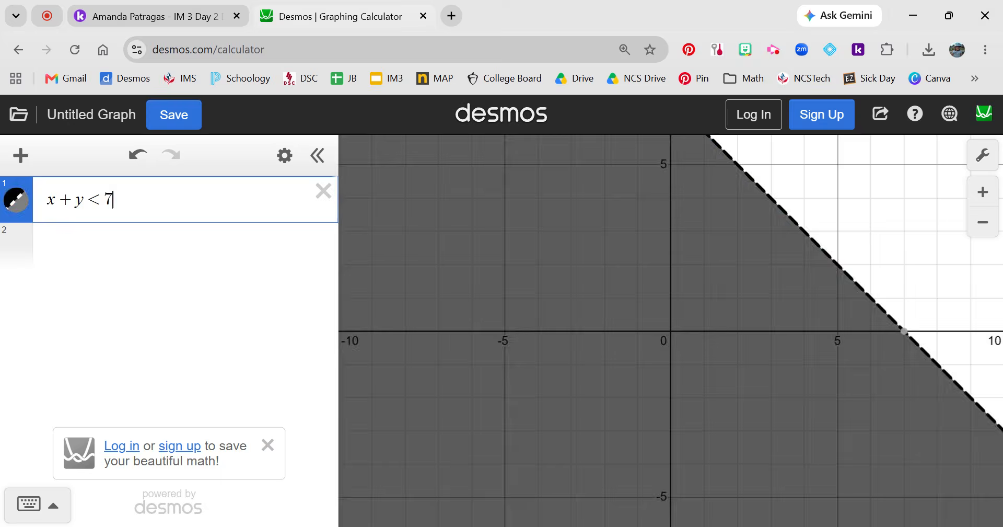
key(Return)
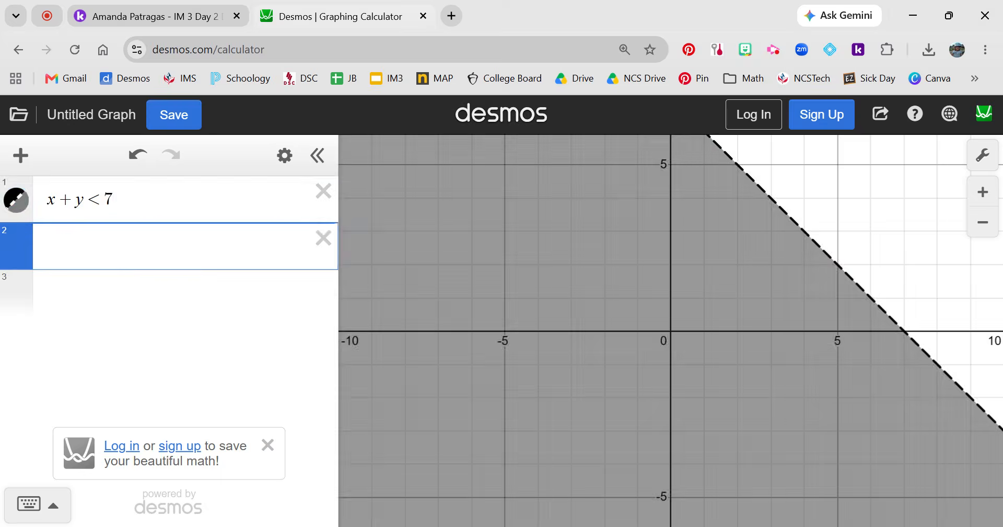
text(x>1)
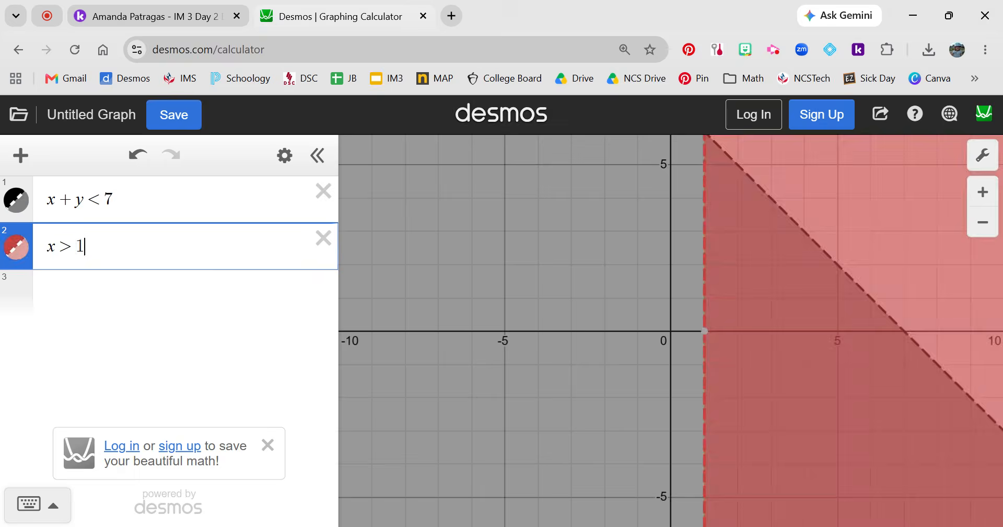
key(Return)
text(y-)
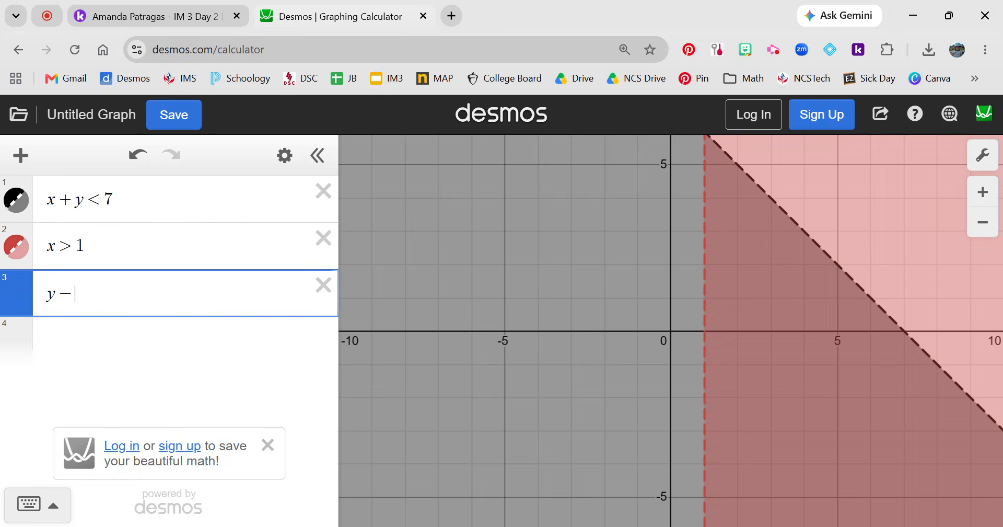
text(x)
text(<=2)
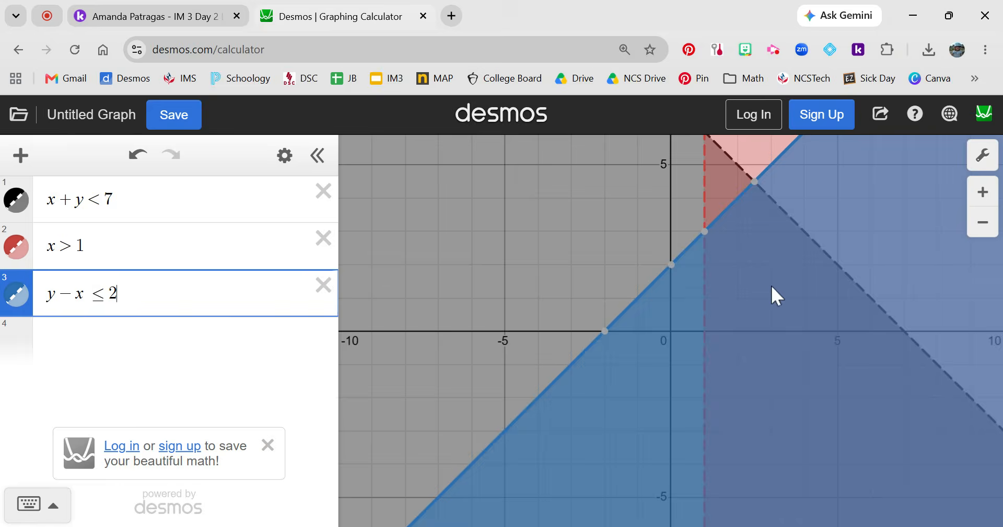
Recolor the inequalities: orange for x + y < 7, green for x > 1 and red for y − x ≤ 2.
mouse_move(770, 284)
mouse_down()
mouse_move(670, 412)
mouse_move(666, 331)
mouse_move(628, 445)
mouse_up()
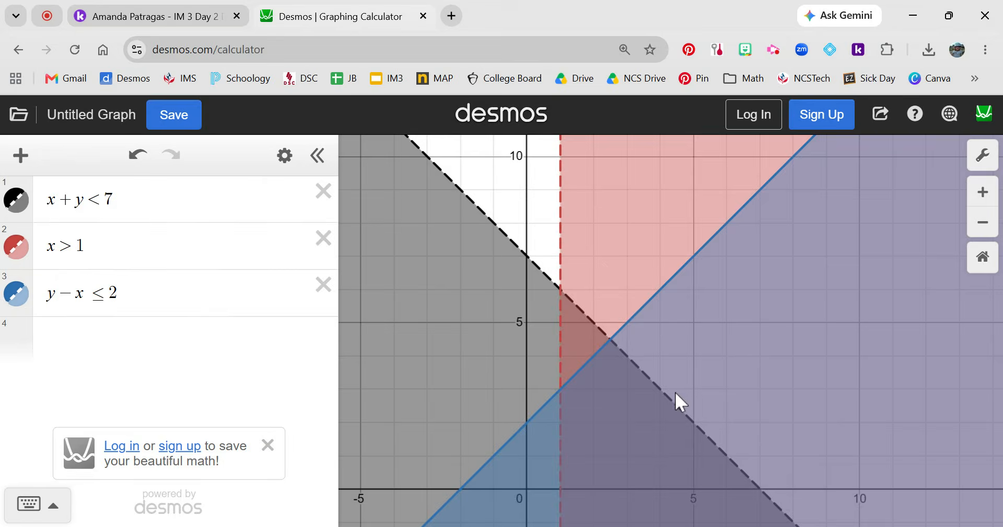
click(285, 167)
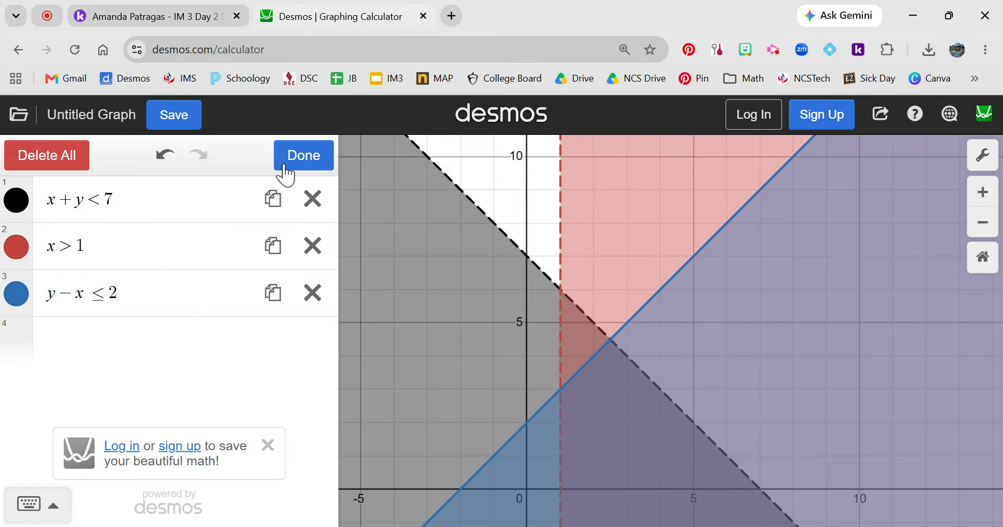
click(25, 217)
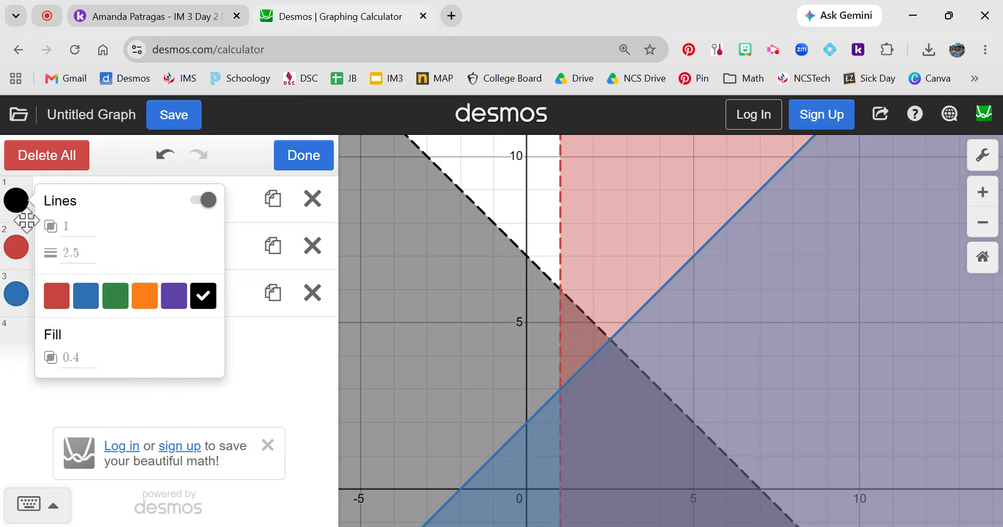
click(149, 308)
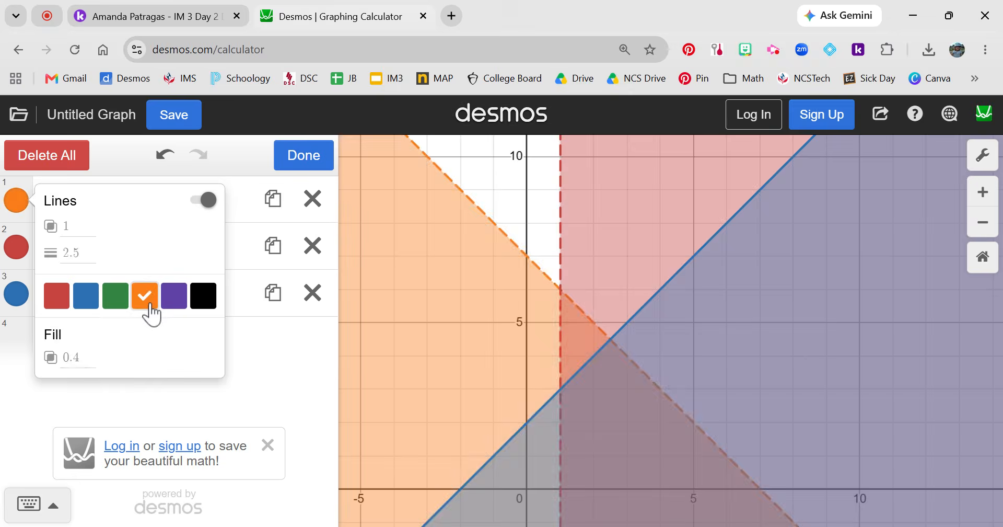
click(17, 247)
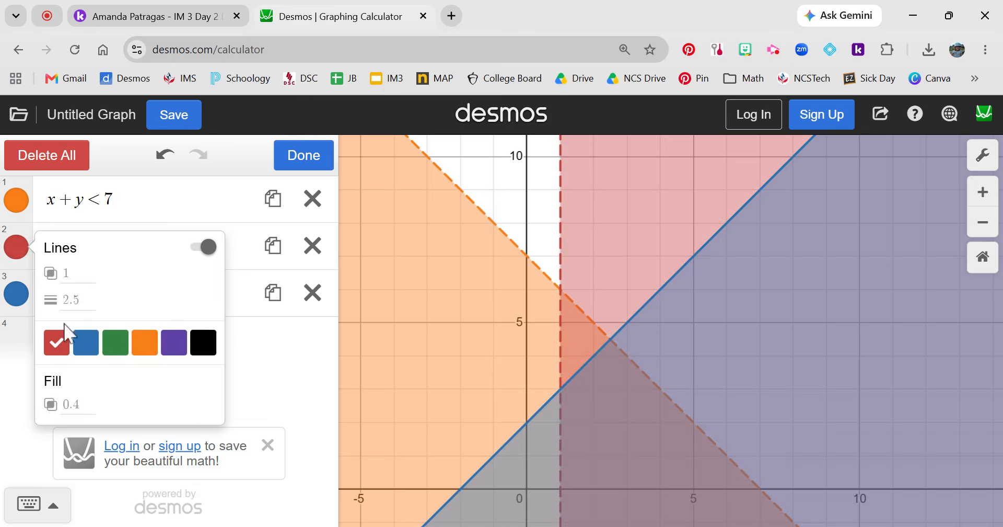
click(117, 349)
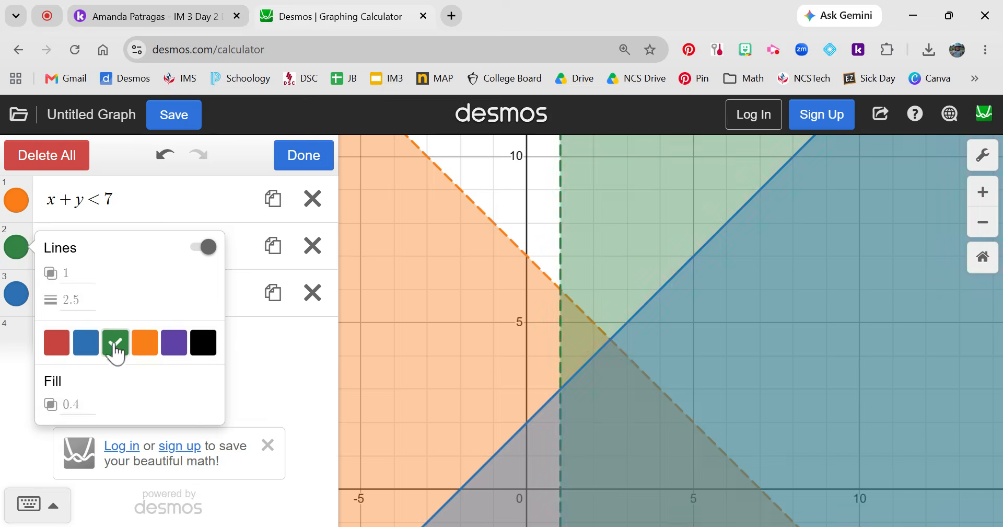
click(14, 303)
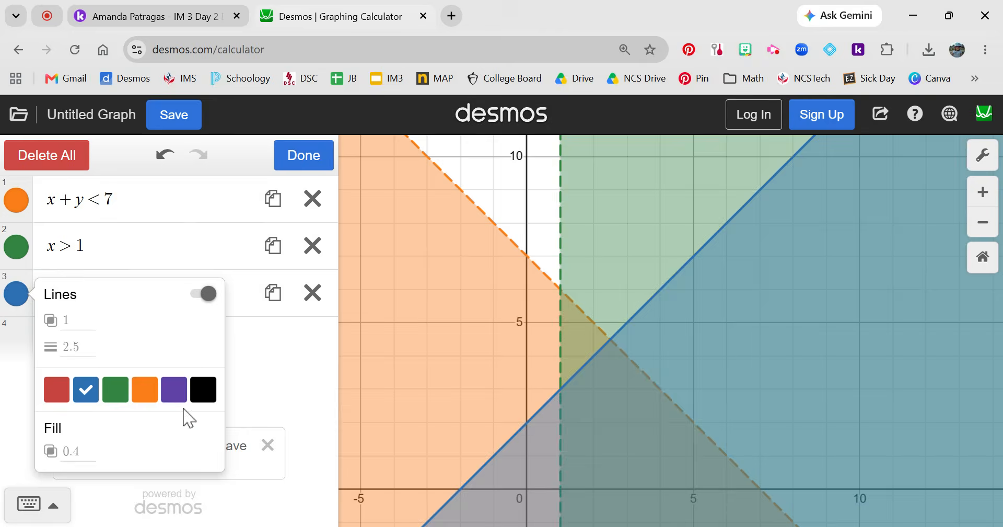
click(62, 399)
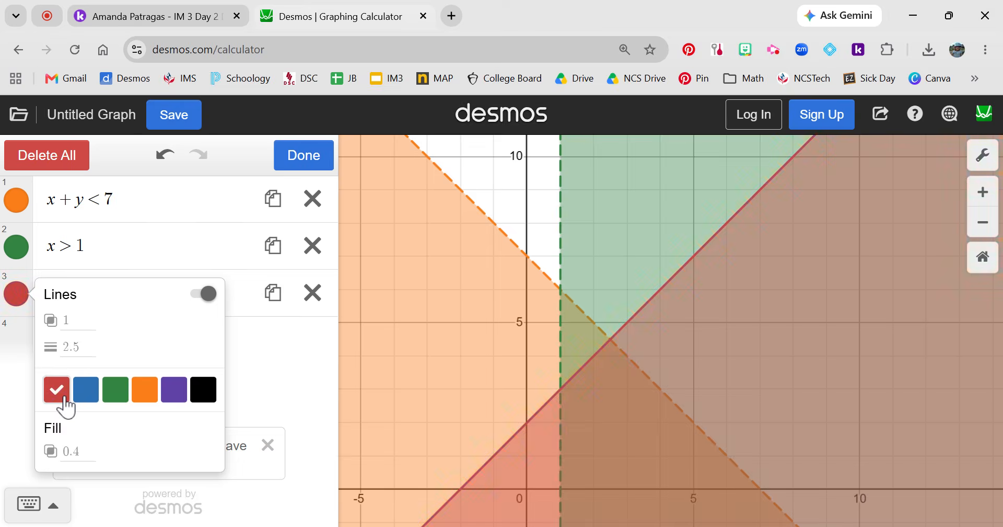
click(275, 370)
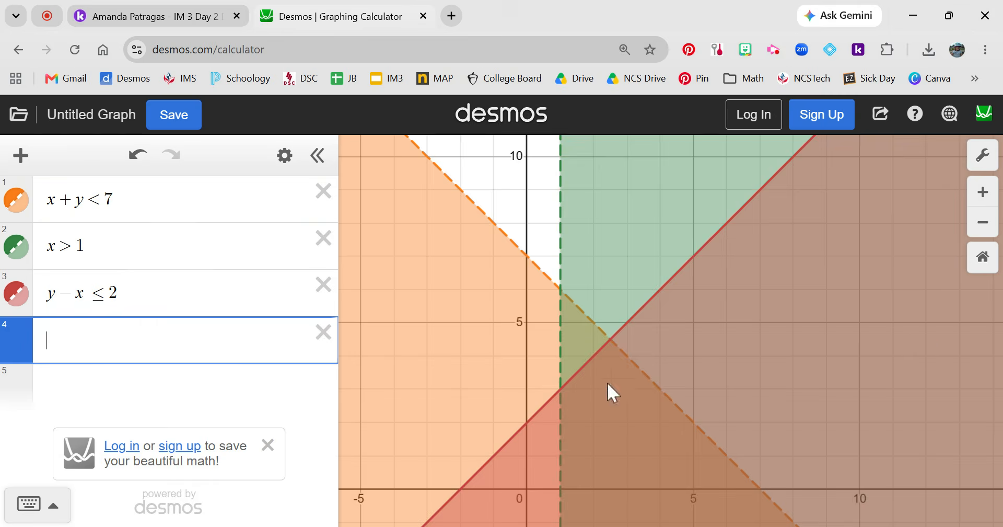
Copy the graph of the three inequalities into the Kami worksheet as an image and shrink it beside the System of Inequalities problem.
drag(922, 331, 920, 283)
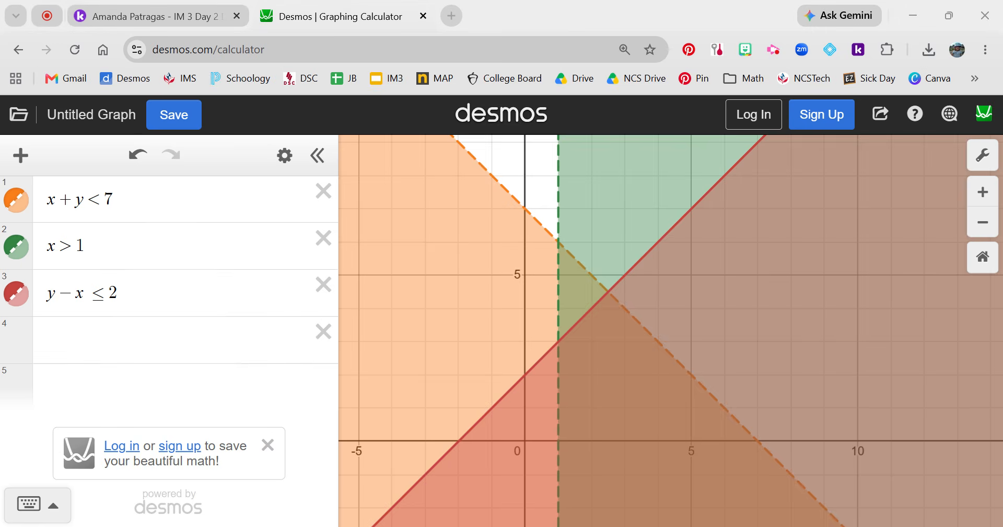
click(183, 23)
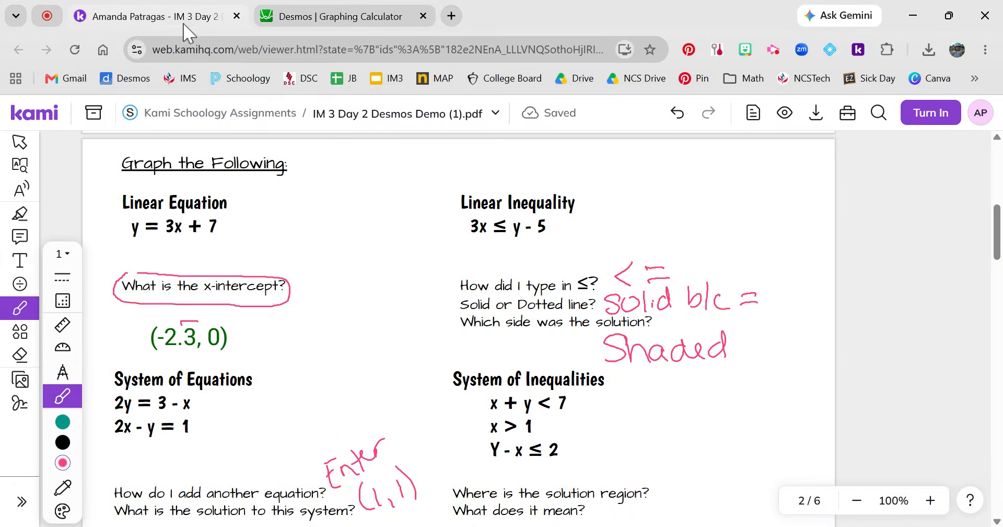
key(ctrl+v)
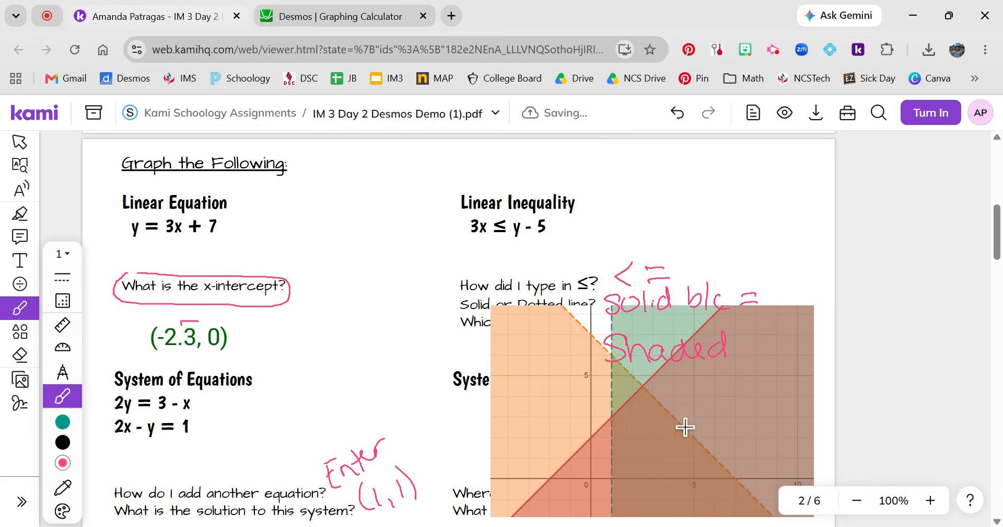
click(19, 141)
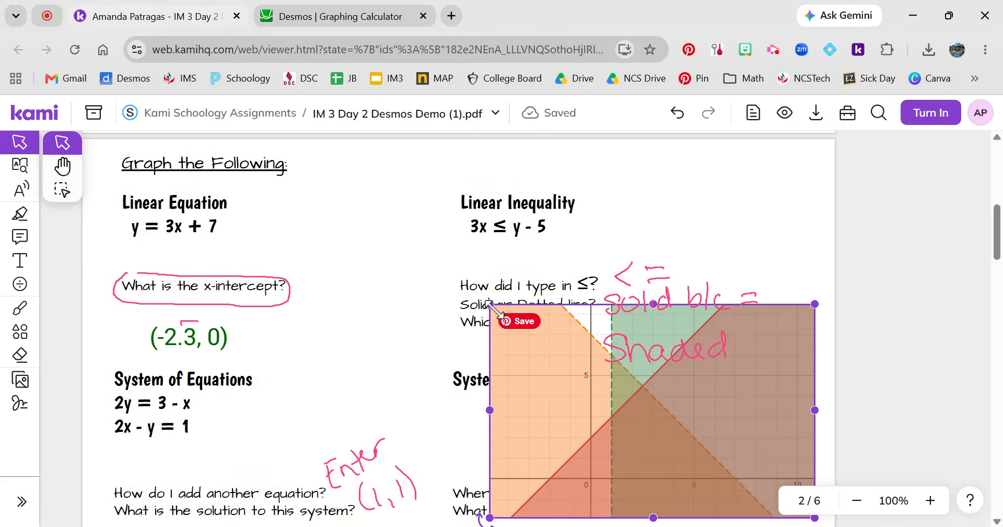
drag(492, 306, 578, 362)
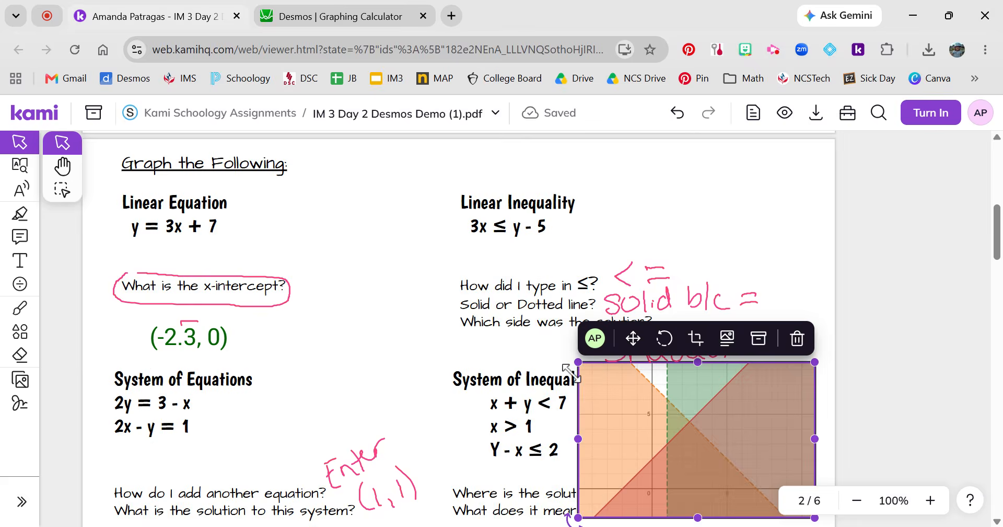
Select the freehand Drawing tool for annotating the System of Inequalities problem.
click(22, 308)
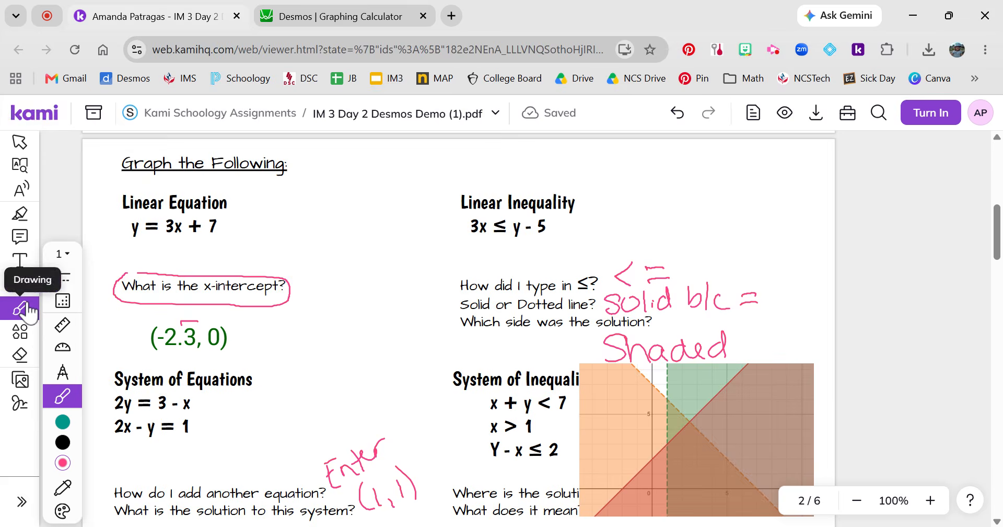
scroll(459, 329, down, 3)
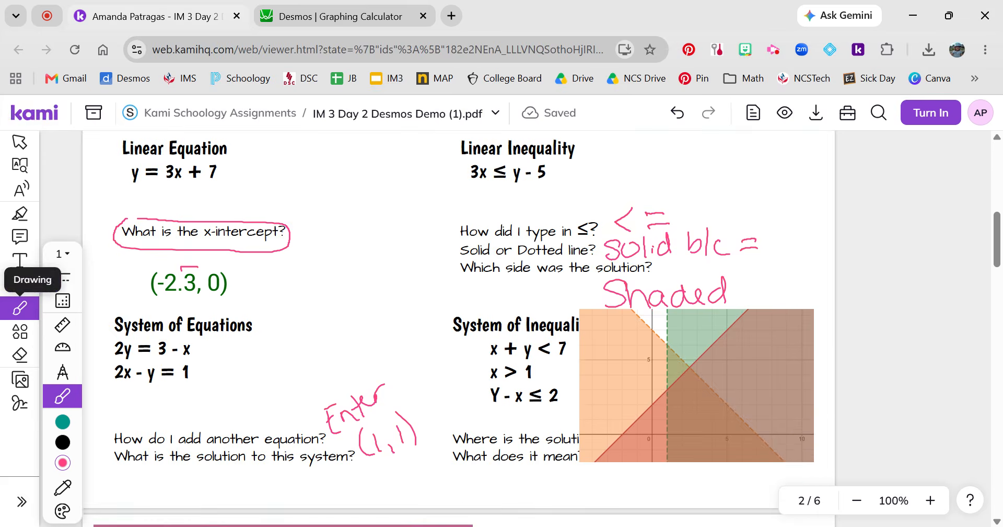